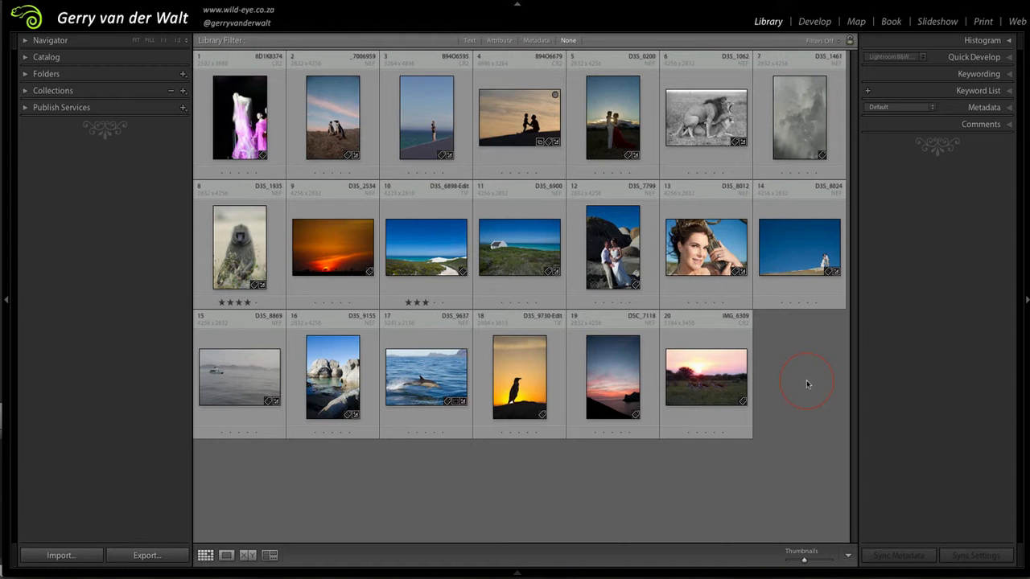
- Open the dusty wildebeest herd photo for developing and look over the Split Toning controls
click(791, 119)
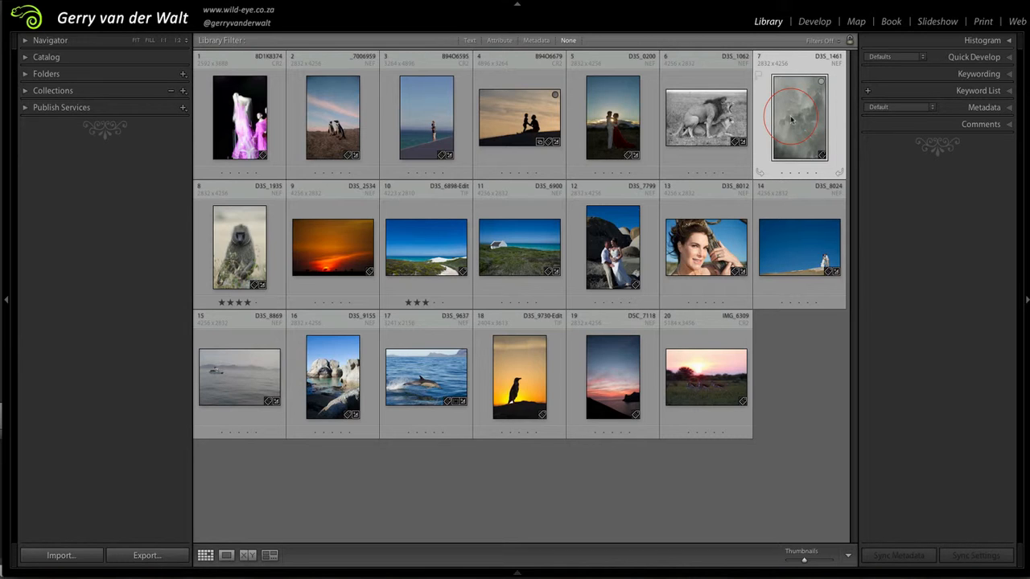
click(813, 22)
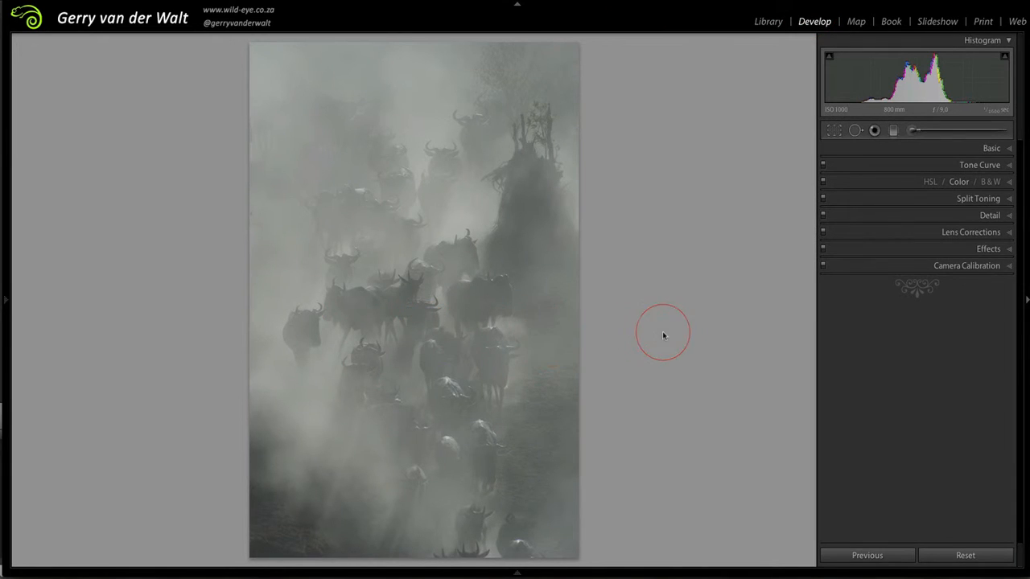
click(1008, 200)
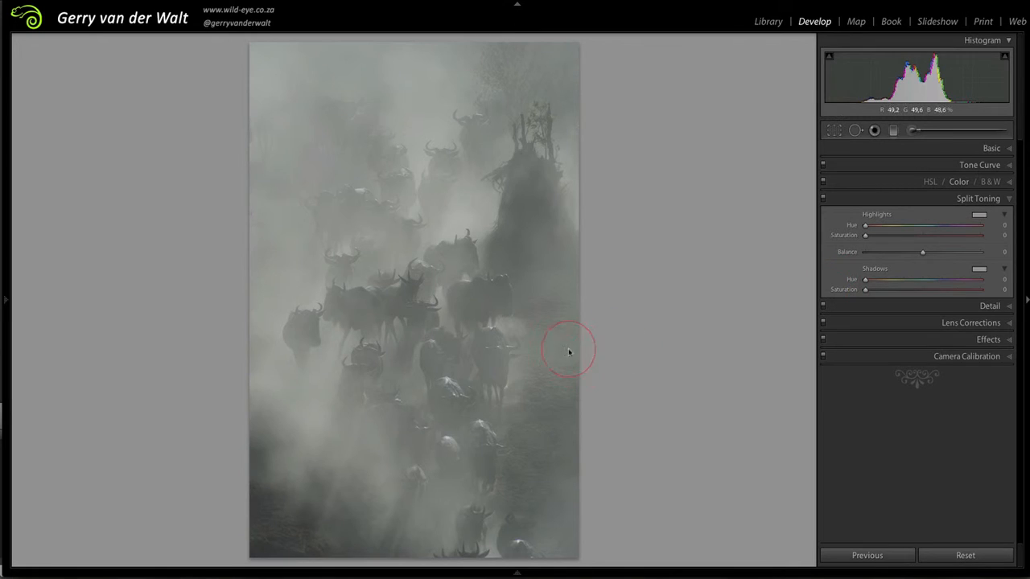
click(1011, 200)
- Strengthen the photo's tonal range with Contrast at +100, Whites at +50 and Blacks at -56
click(1009, 148)
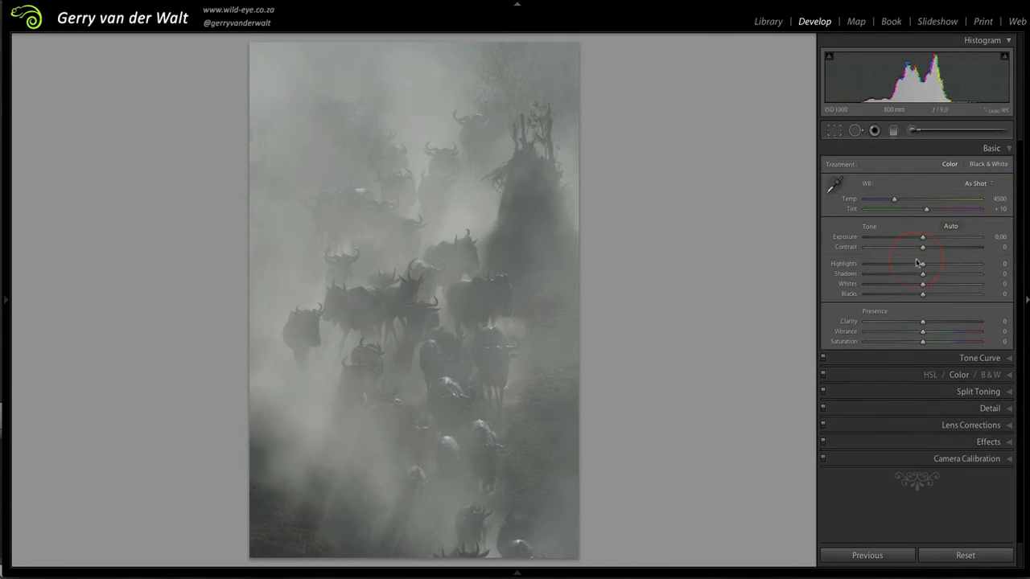
drag(924, 250, 988, 248)
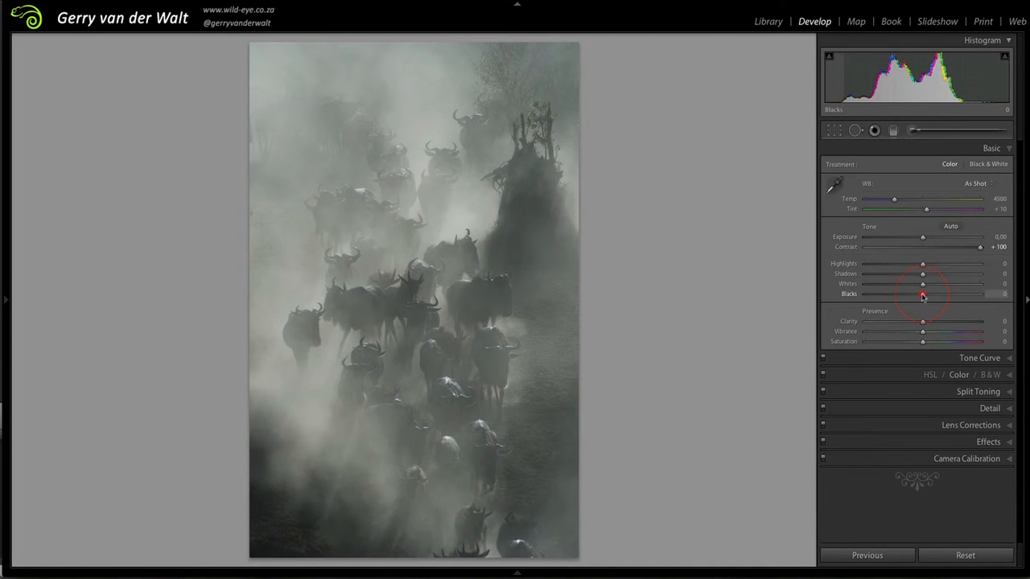
drag(922, 295, 951, 285)
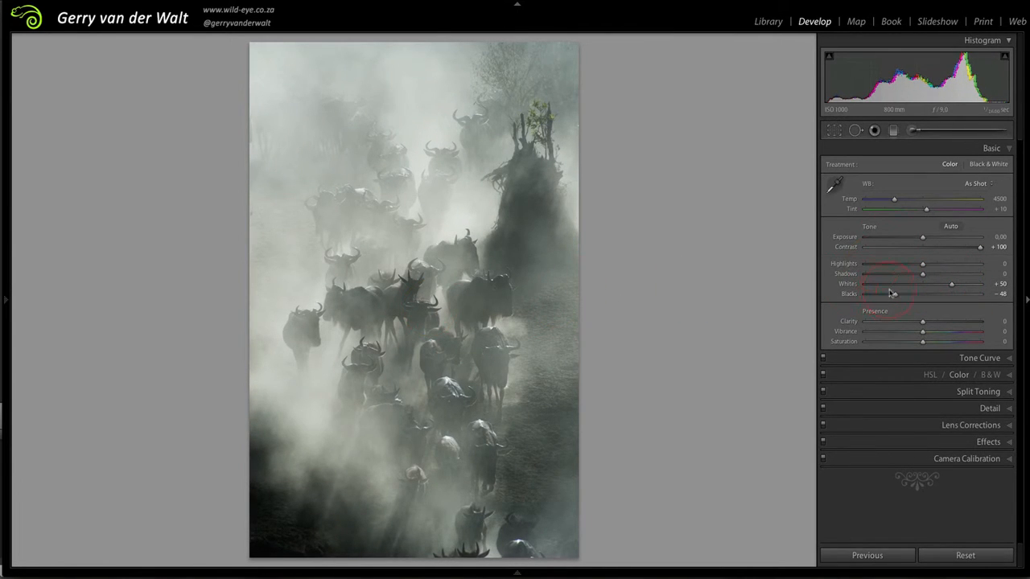
drag(896, 296, 890, 296)
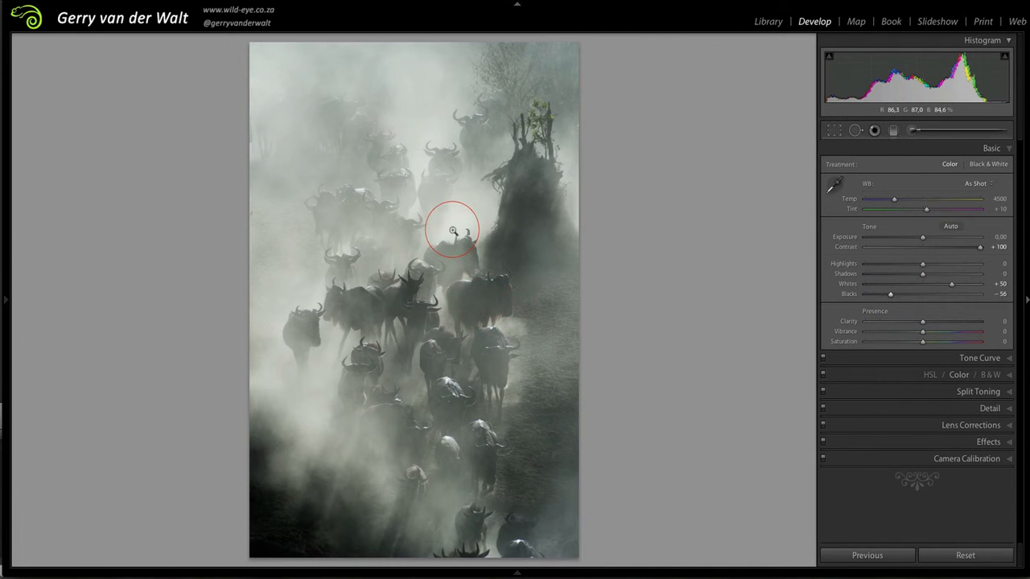
click(1005, 151)
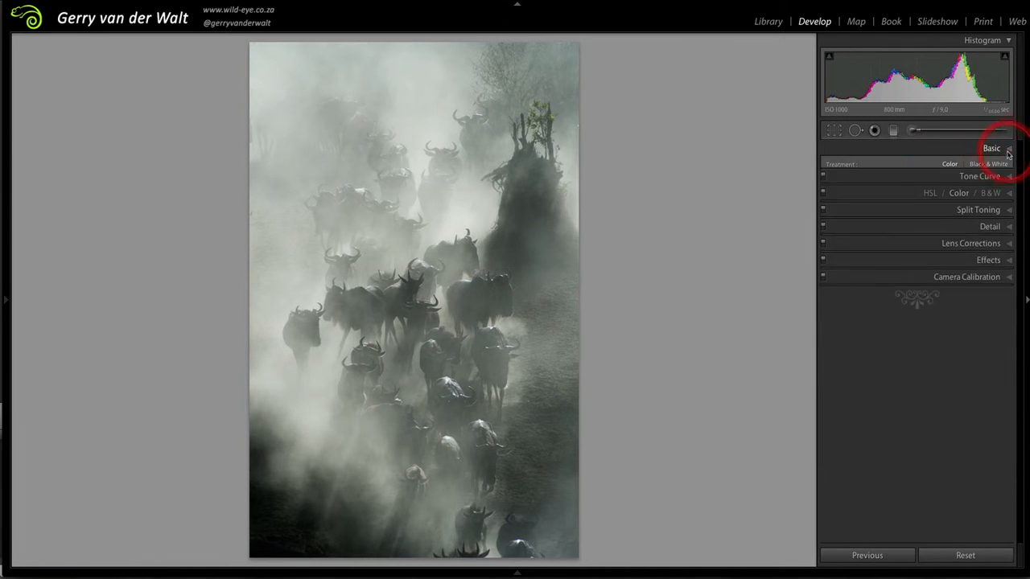
- Split-tone the highlights with a yellow tint at hue 58 and saturation 27
click(1008, 201)
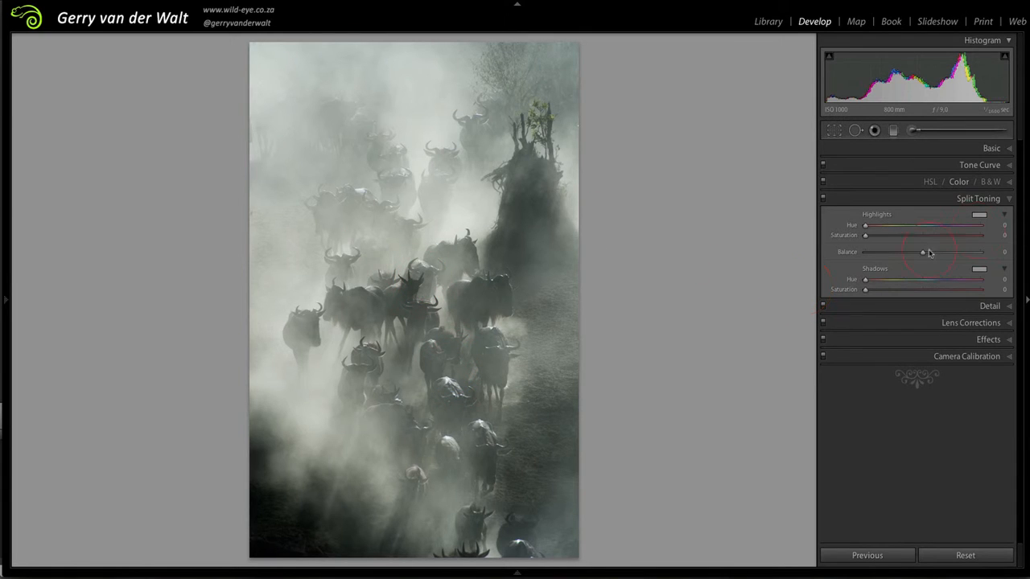
click(978, 216)
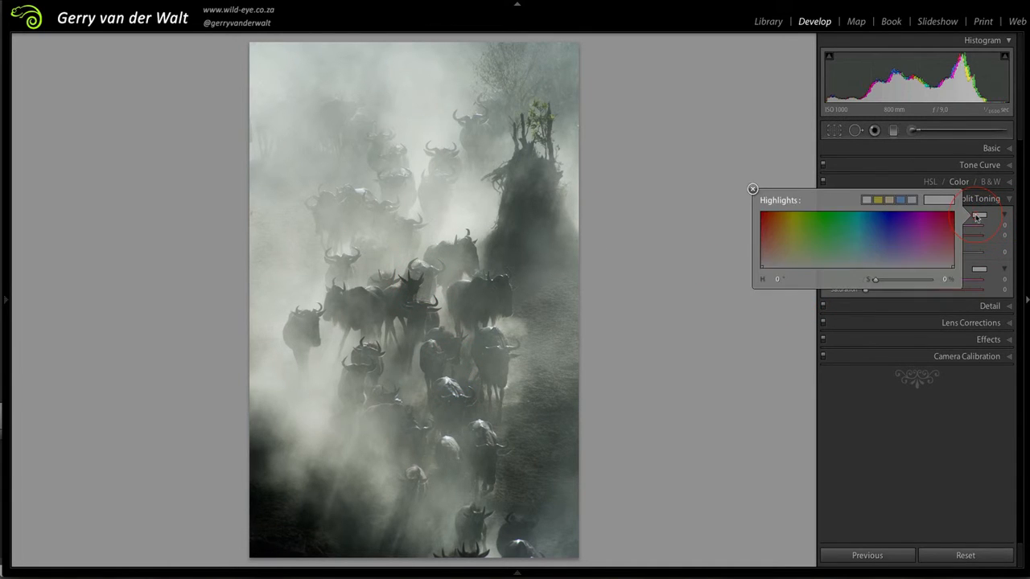
click(770, 245)
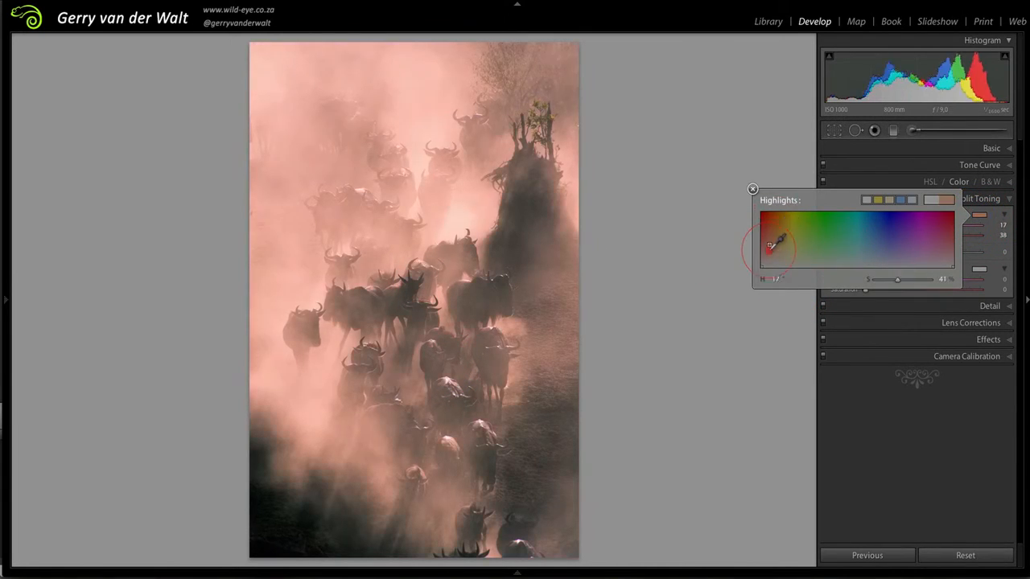
mouse_move(770, 246)
mouse_down()
mouse_move(776, 261)
mouse_move(798, 240)
mouse_move(779, 251)
mouse_move(810, 241)
mouse_move(841, 256)
mouse_move(938, 261)
mouse_move(841, 262)
mouse_move(791, 257)
mouse_move(792, 247)
mouse_up()
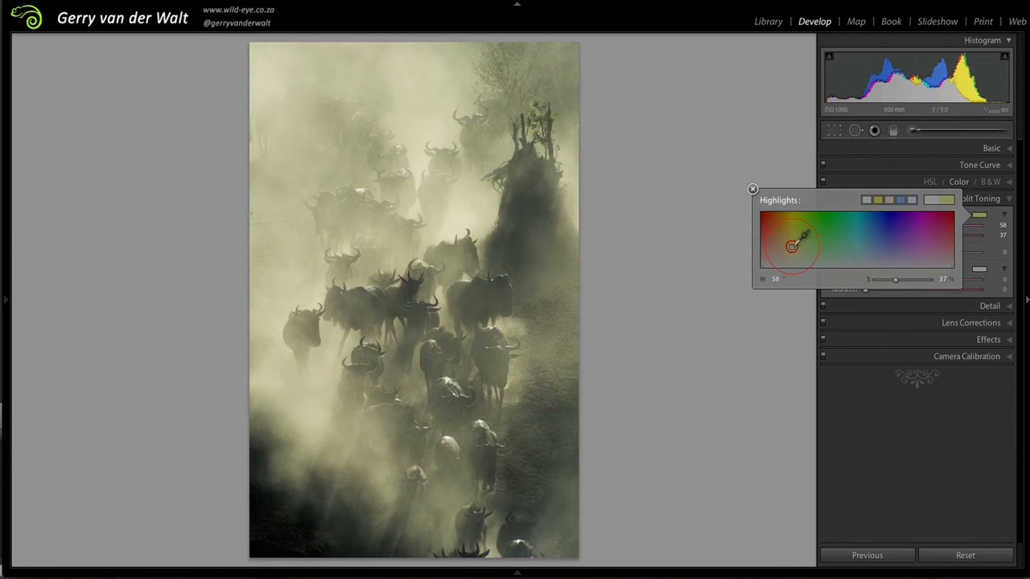
click(752, 189)
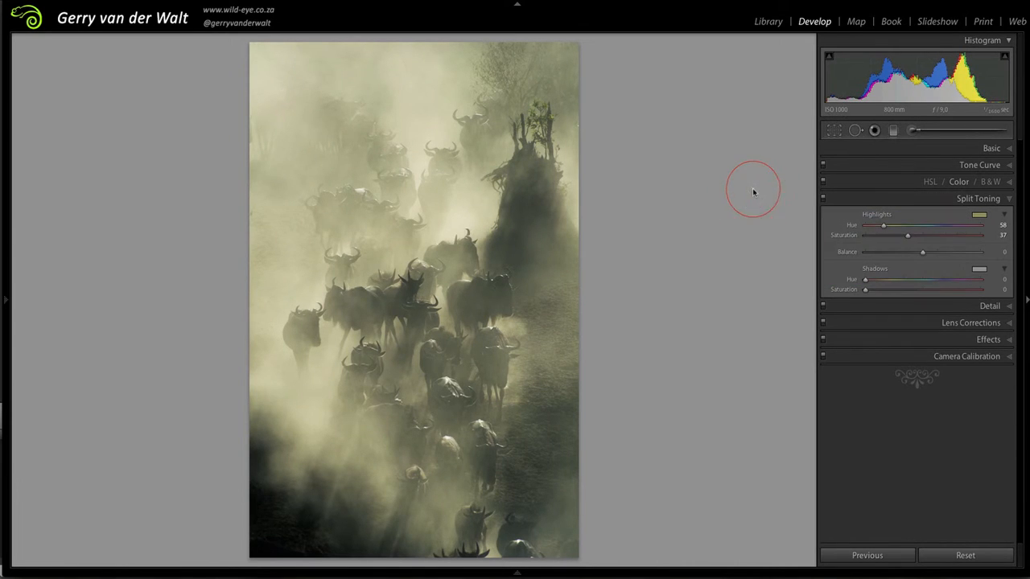
click(879, 226)
mouse_move(907, 236)
mouse_down()
mouse_move(869, 236)
mouse_move(975, 239)
mouse_move(851, 242)
mouse_move(958, 246)
mouse_move(874, 246)
mouse_move(896, 245)
mouse_up()
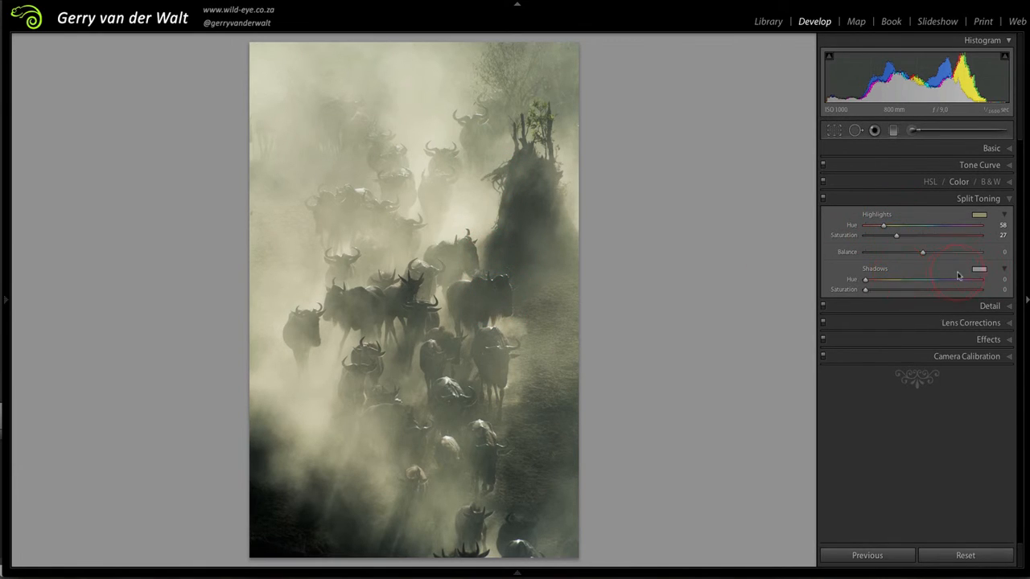
- Split-tone the shadows with a blue tint at hue 240 and saturation 39
click(985, 271)
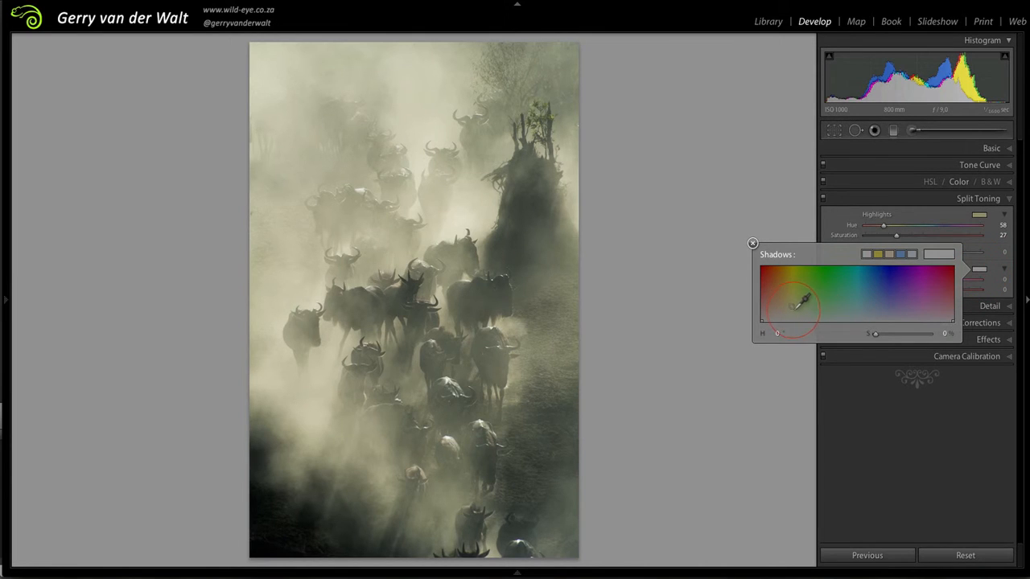
click(822, 312)
drag(822, 312, 888, 300)
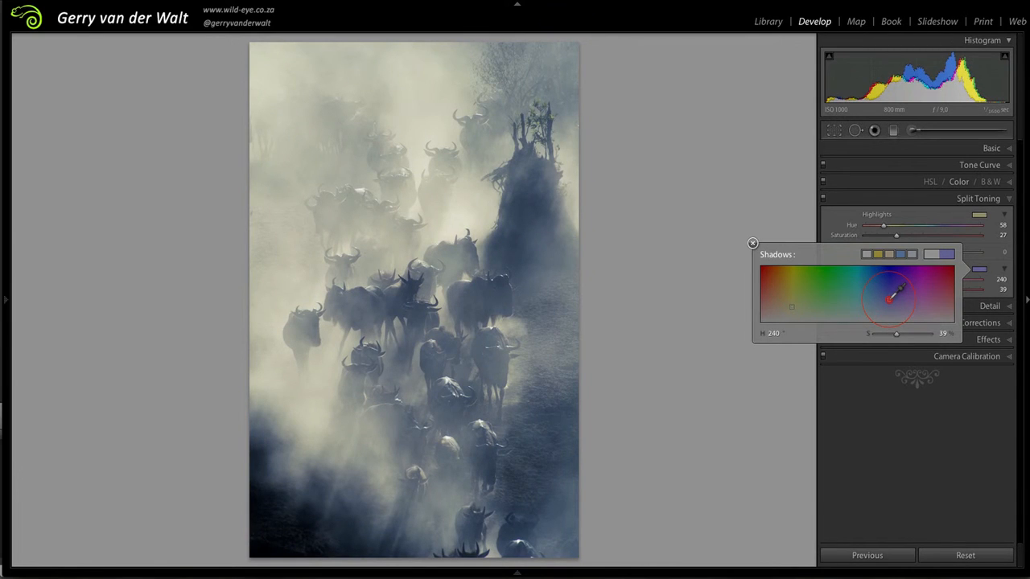
click(752, 243)
- Push the split-toning saturation of both the shadows and the highlights to 100
click(865, 224)
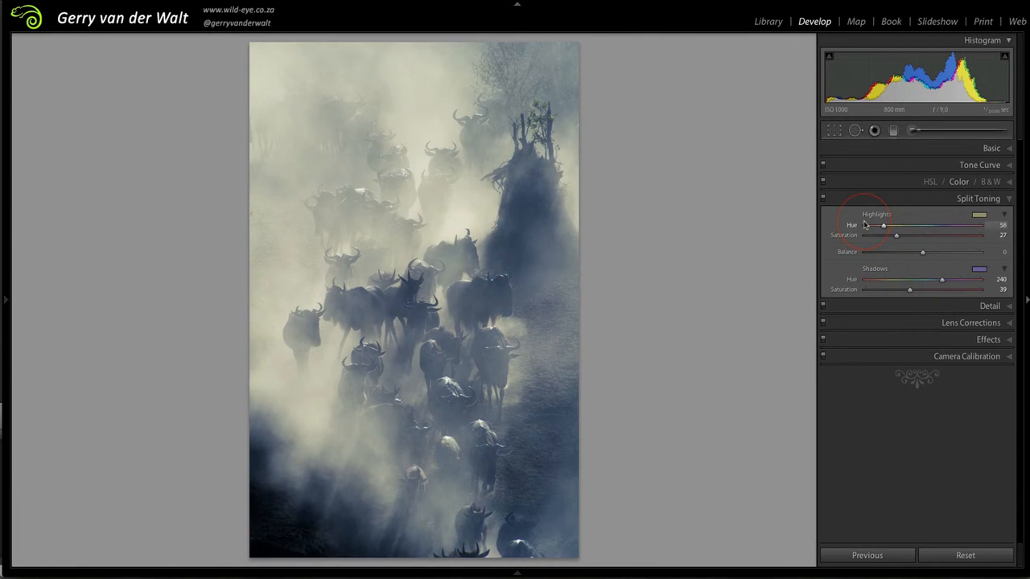
click(988, 218)
click(980, 269)
drag(910, 290, 983, 288)
drag(897, 236, 984, 245)
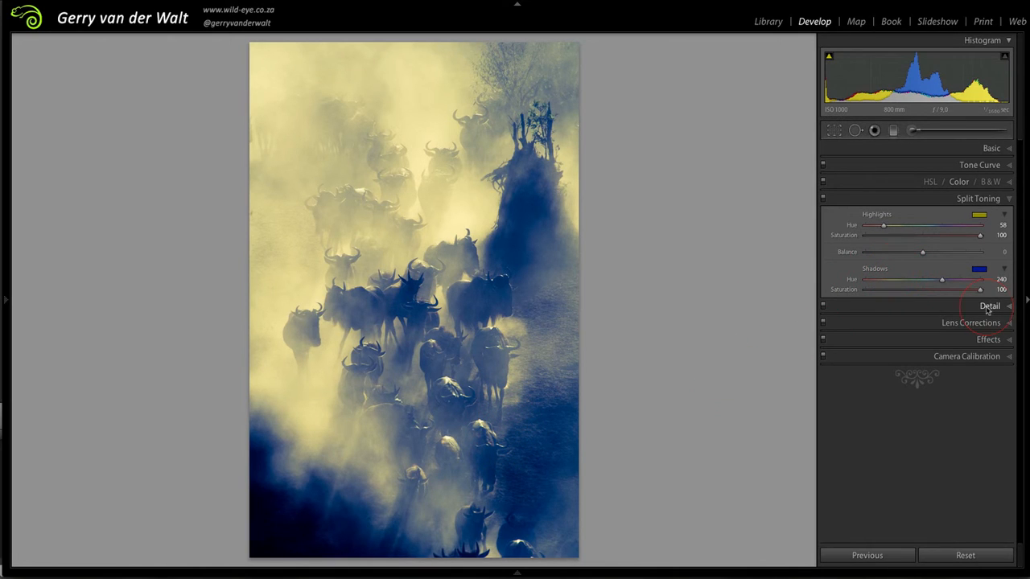
- Reduce the split-toning saturation of both the highlights and the shadows to 40
drag(980, 238, 911, 235)
drag(979, 291, 912, 292)
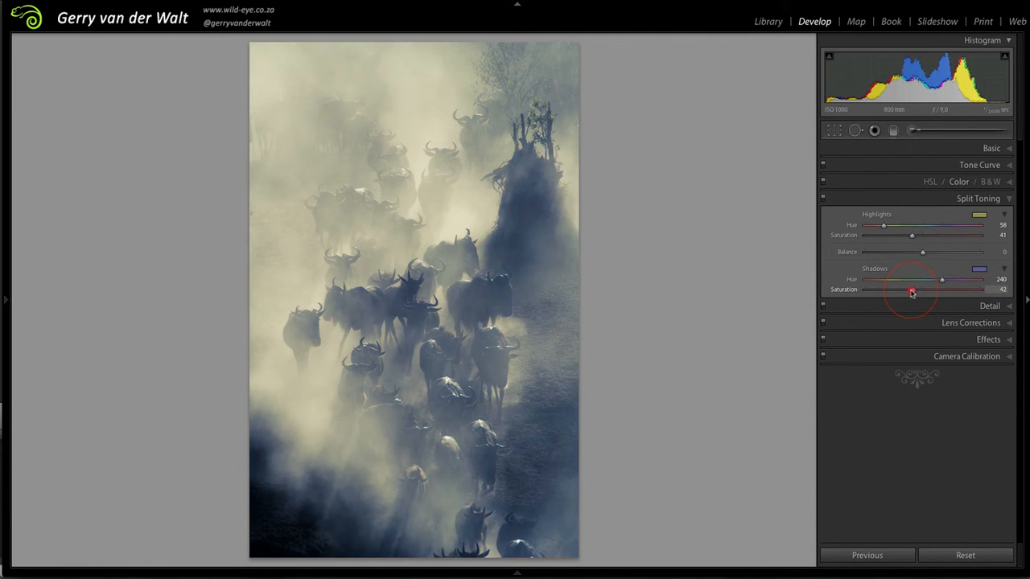
click(911, 236)
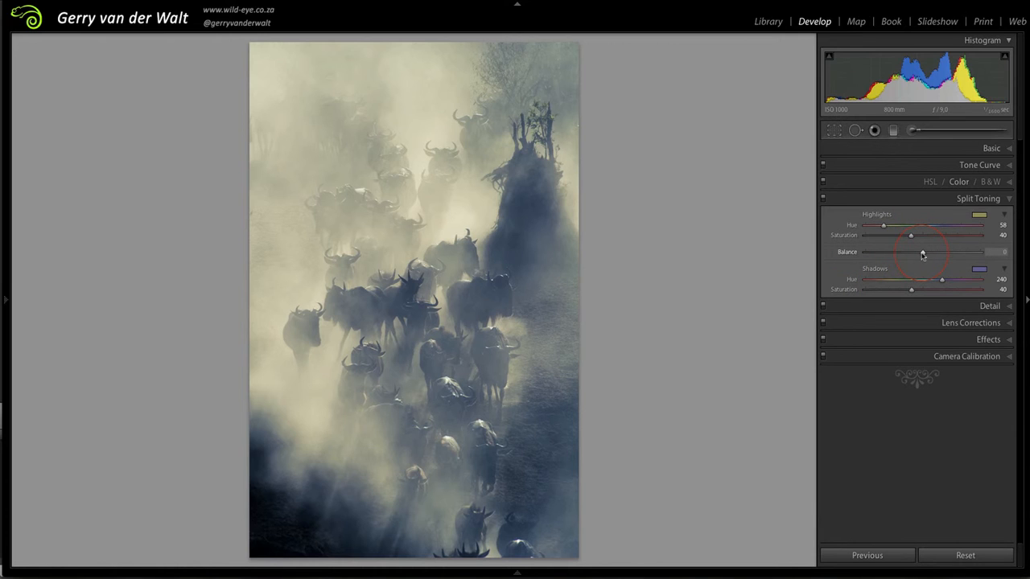
- Shift the split-toning balance toward the highlights at +37 and raise the shadow saturation to 70
mouse_move(922, 255)
mouse_down()
mouse_move(856, 257)
mouse_move(988, 256)
mouse_move(935, 256)
mouse_up()
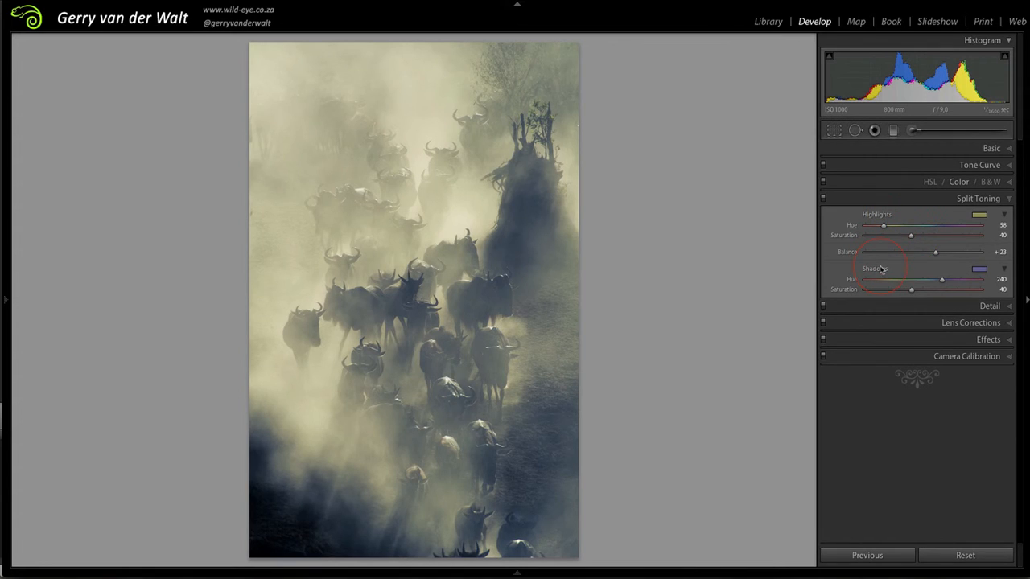
drag(935, 254, 943, 253)
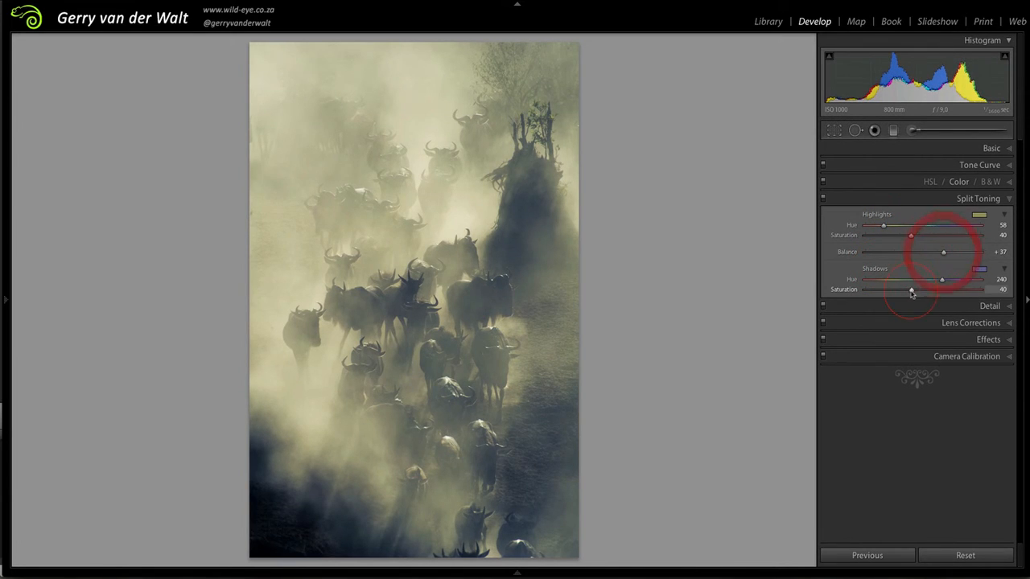
drag(912, 290, 946, 293)
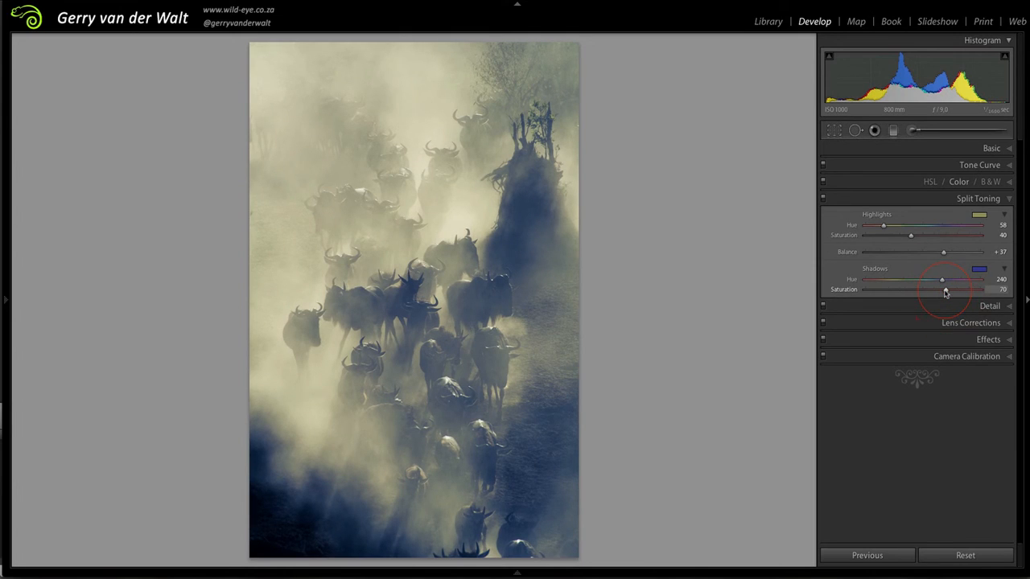